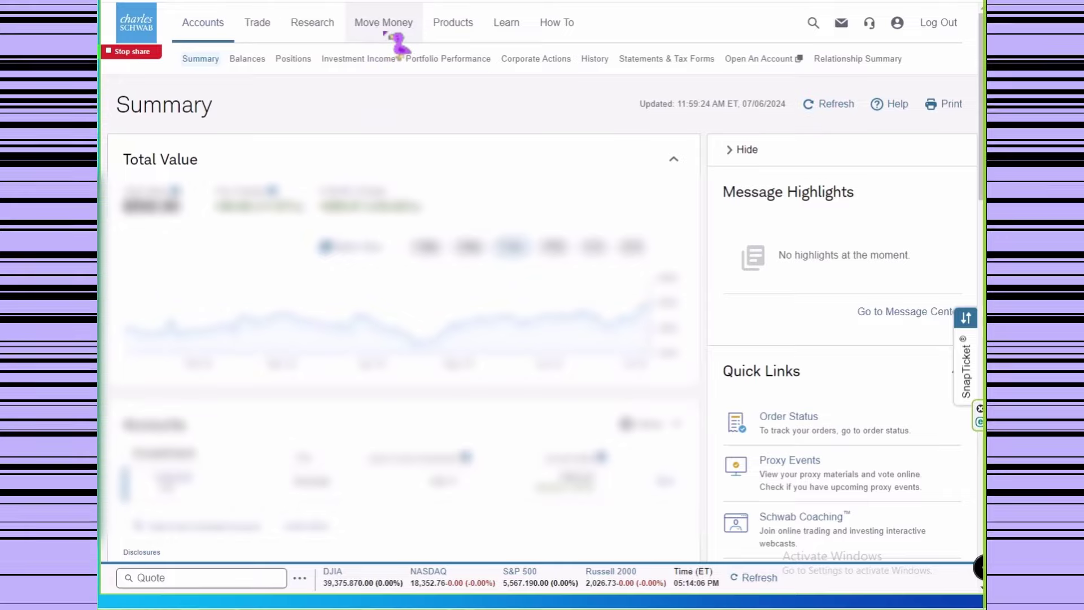
# Start a new wire transfer and select the individual brokerage account as the source of funds
pyautogui.click(384, 34)
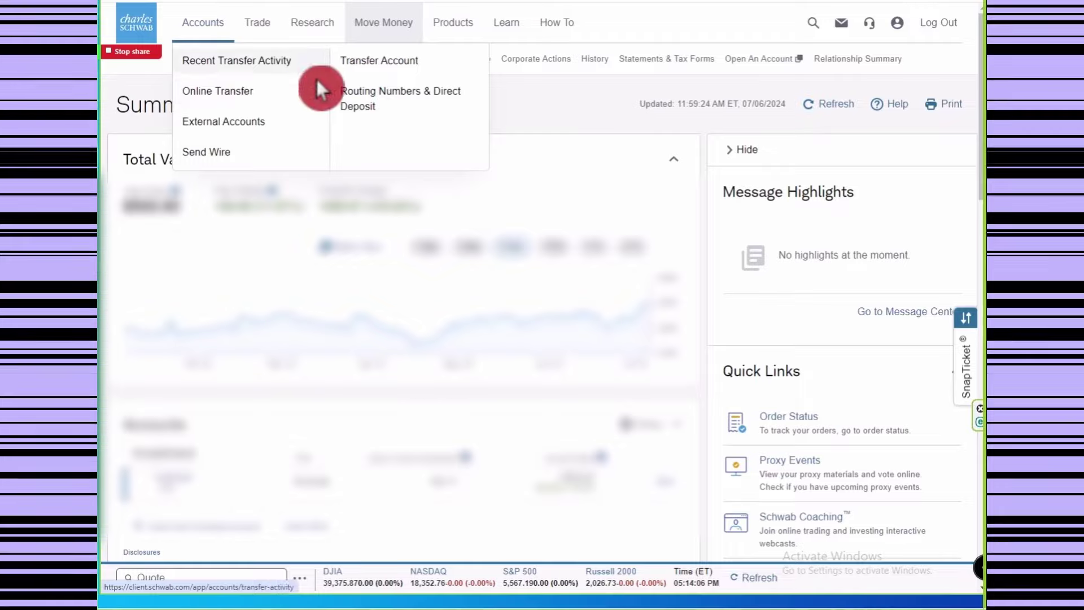
pyautogui.click(217, 160)
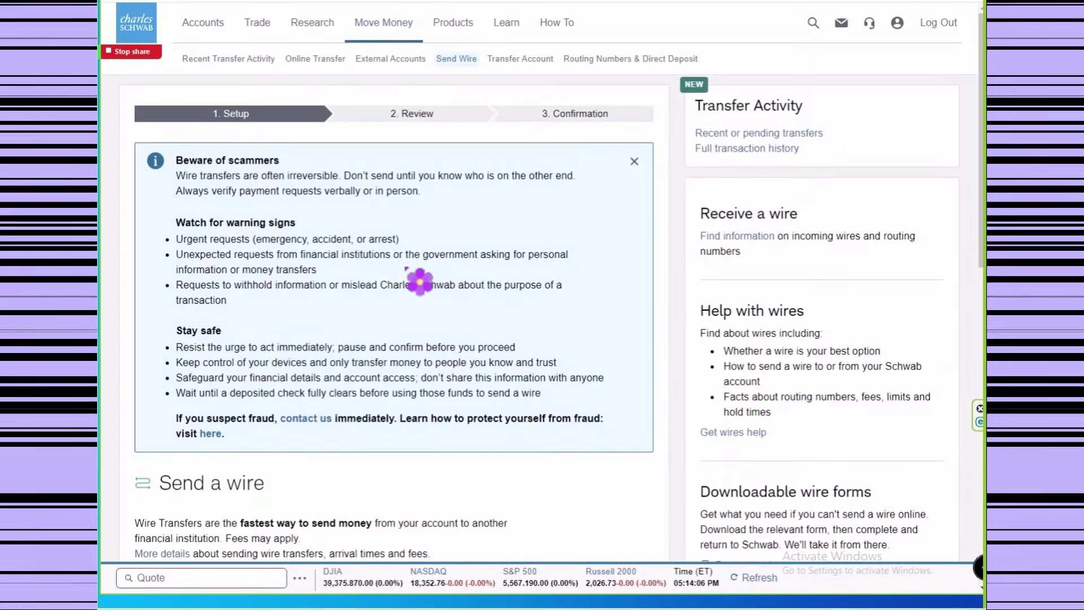
pyautogui.scroll(-5, 395, 314)
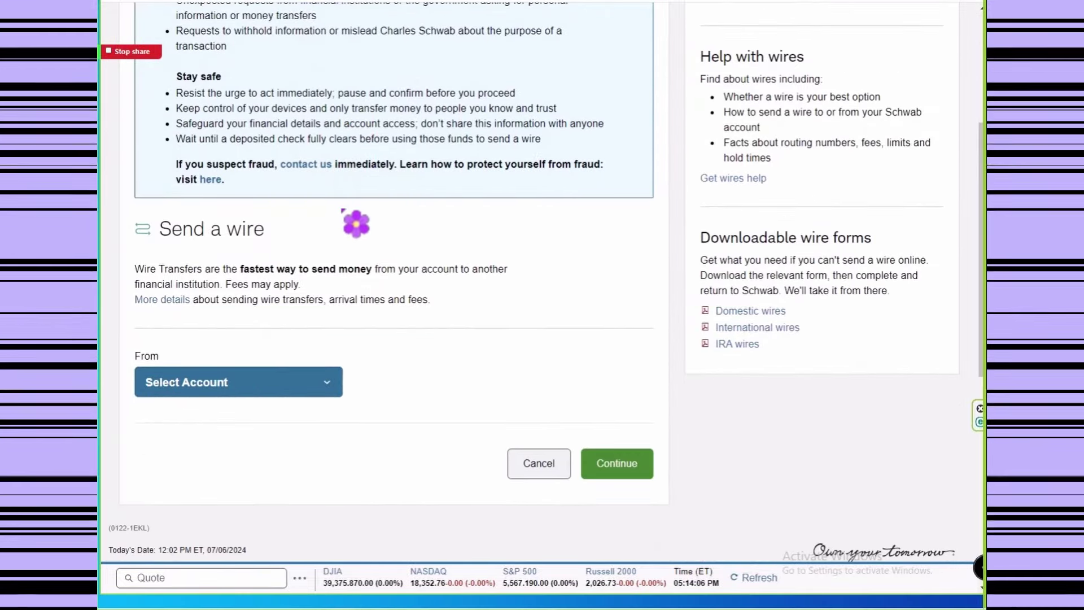
pyautogui.scroll(-3, 438, 321)
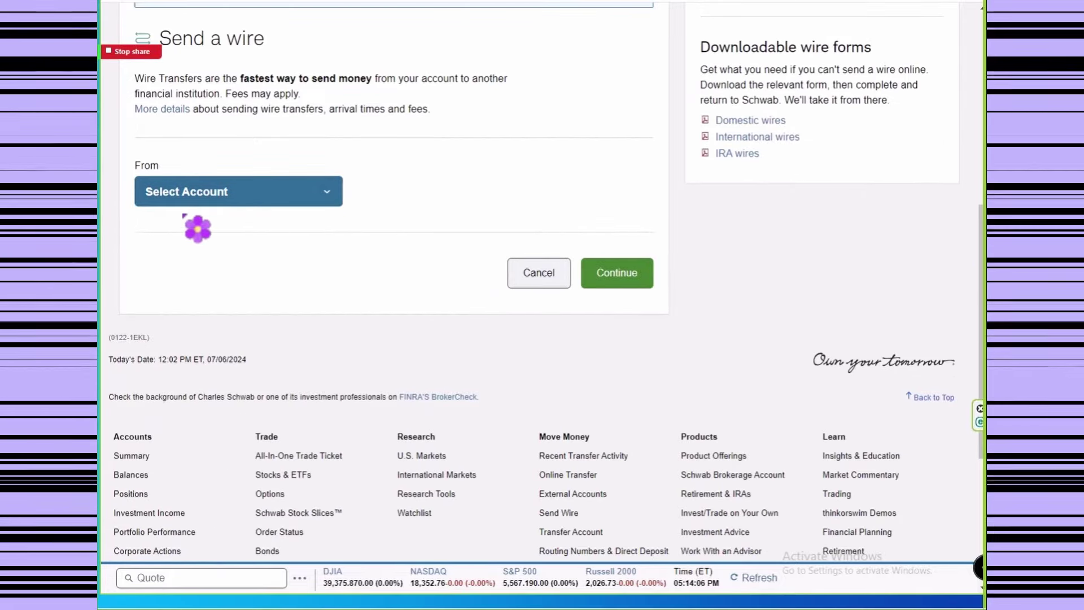
pyautogui.click(333, 198)
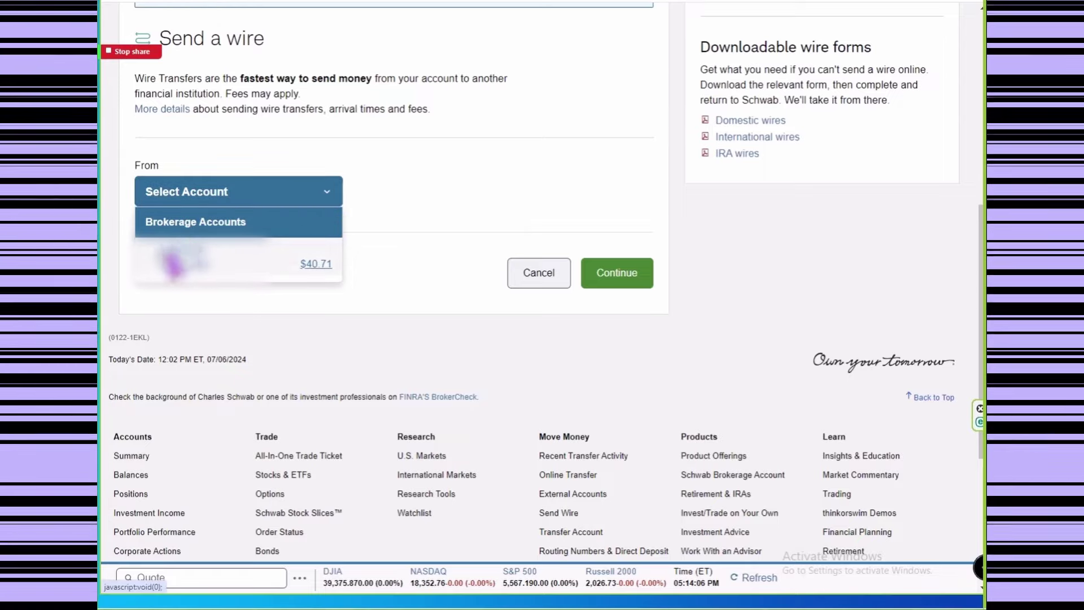
pyautogui.click(199, 264)
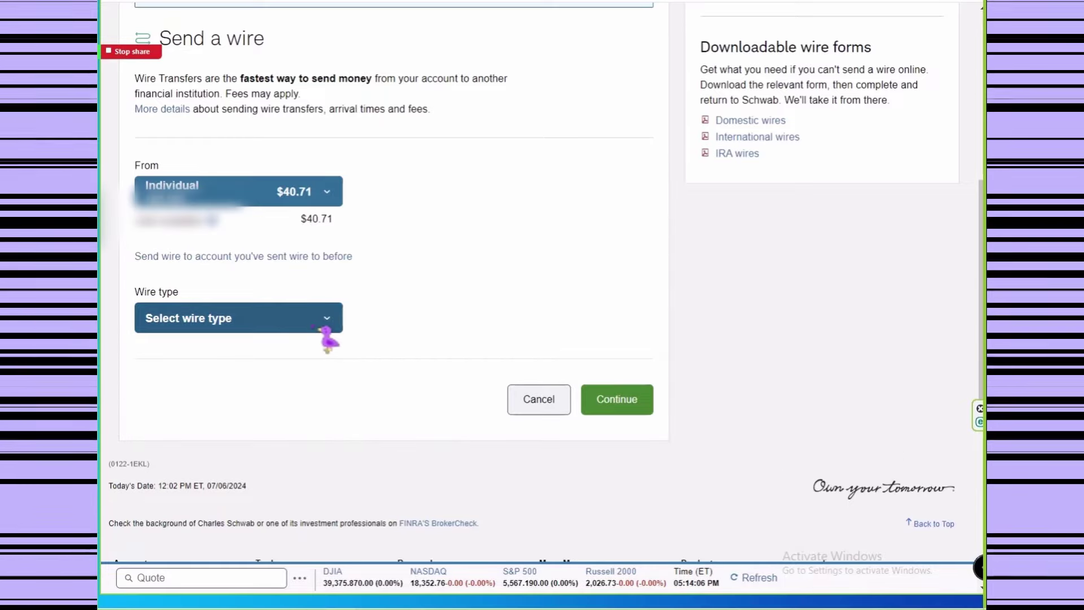
# Set the wire type to International (USD)
pyautogui.scroll(-1, 461, 320)
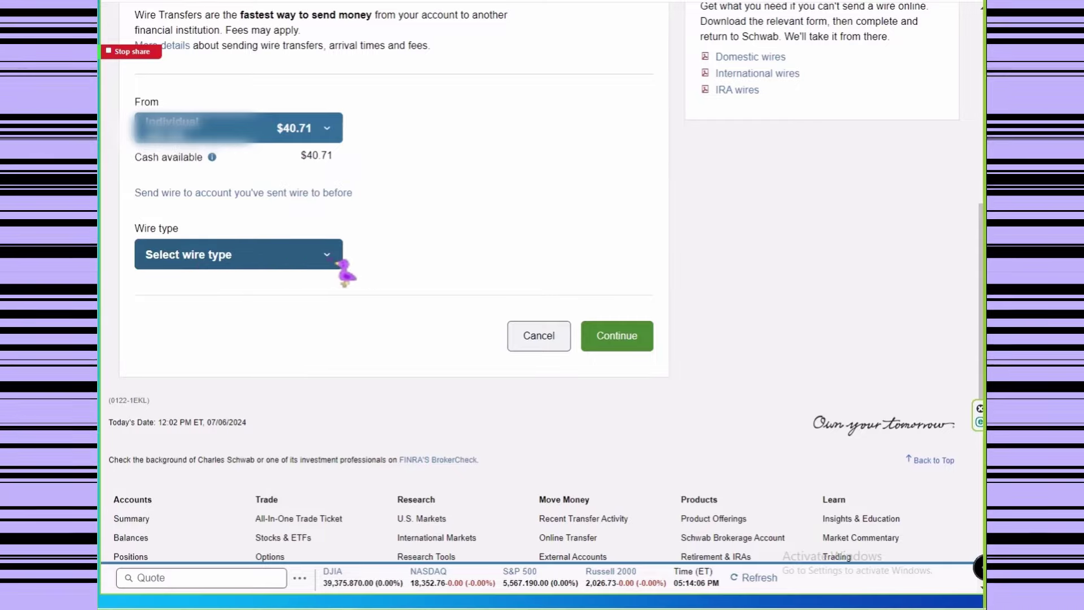
pyautogui.click(337, 261)
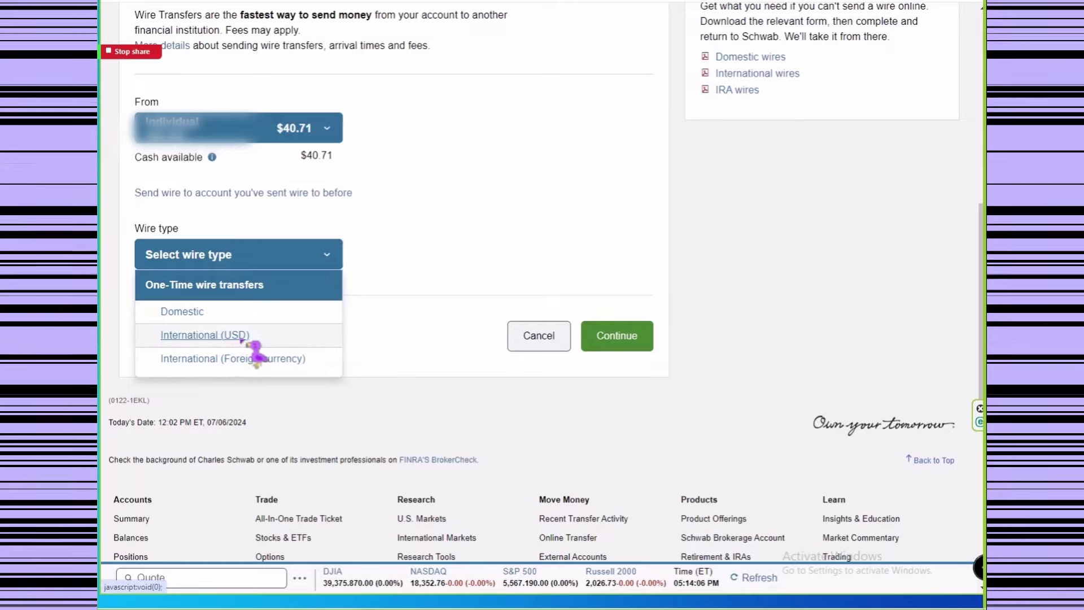
pyautogui.click(197, 339)
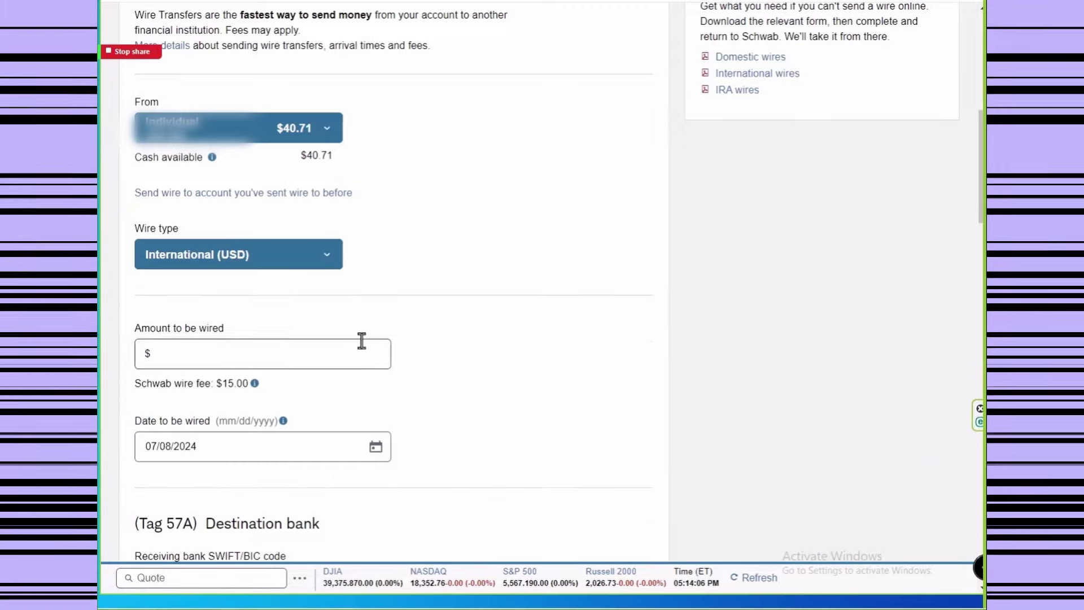
# Enter 25.71 as the dollar amount to be wired
pyautogui.scroll(-5, 490, 367)
pyautogui.scroll(2, 489, 367)
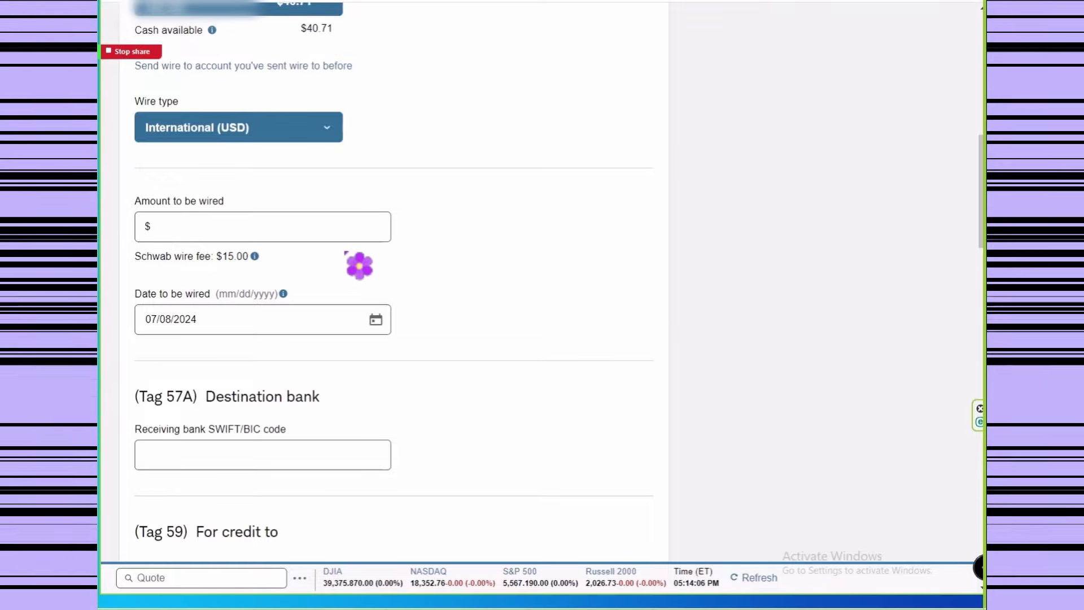
pyautogui.scroll(3, 474, 278)
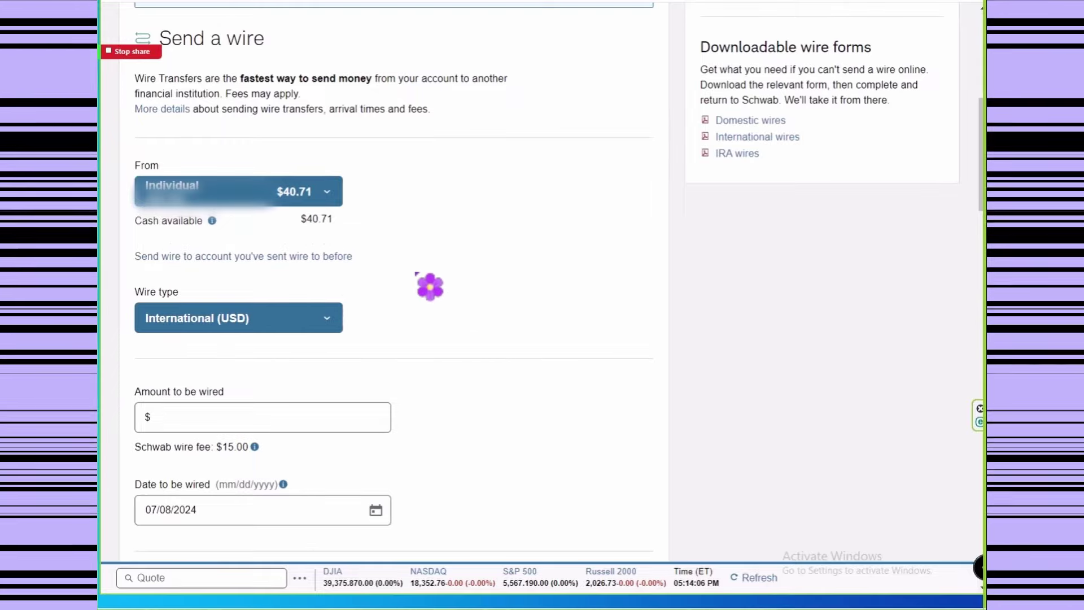
pyautogui.scroll(-1, 433, 288)
pyautogui.scroll(-2, 433, 288)
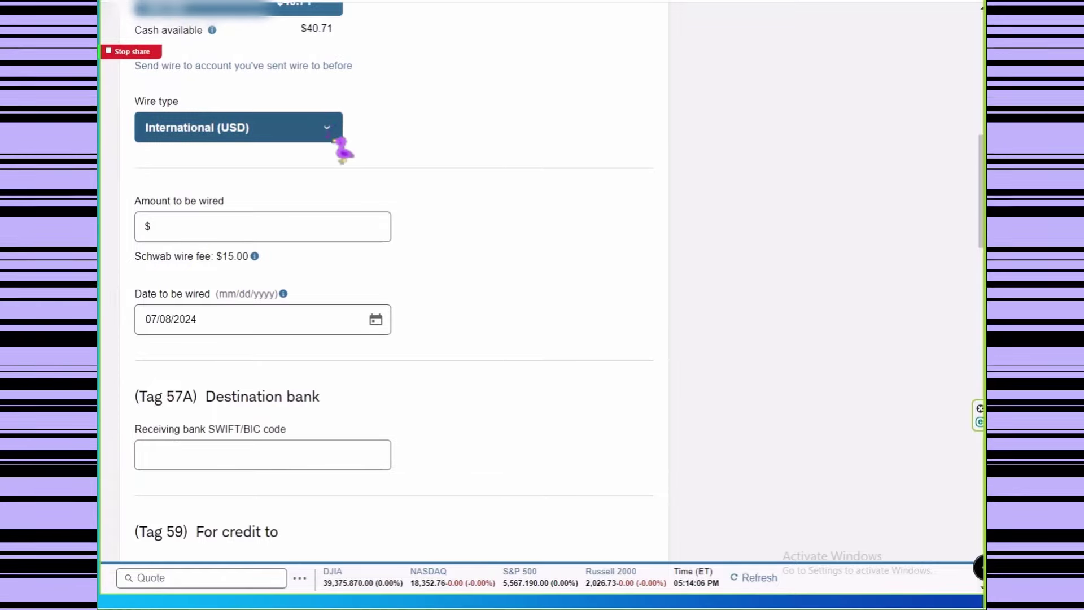
pyautogui.click(333, 65)
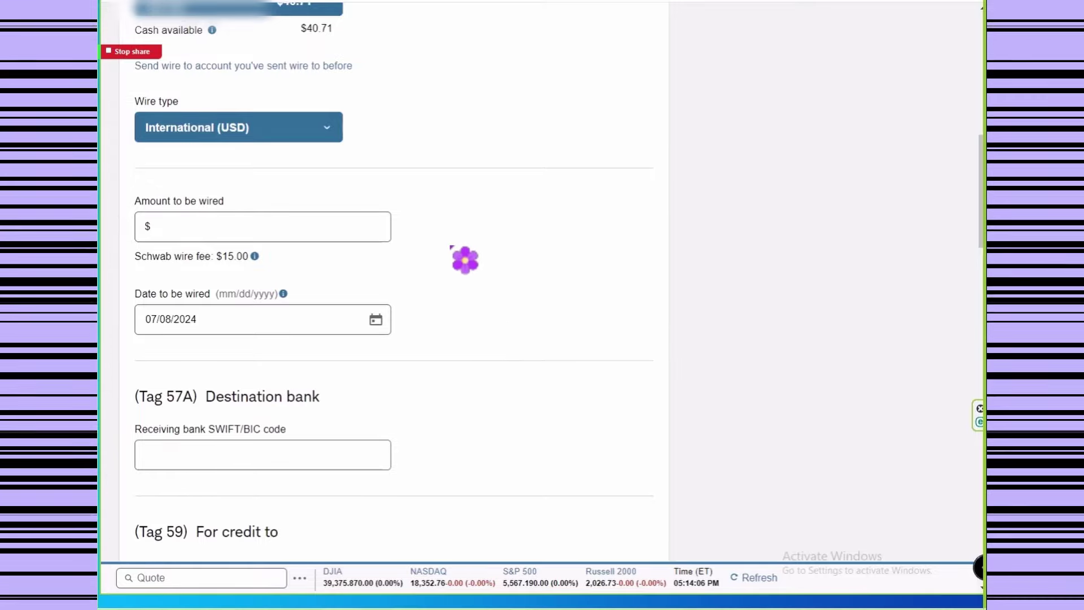
pyautogui.click(265, 228)
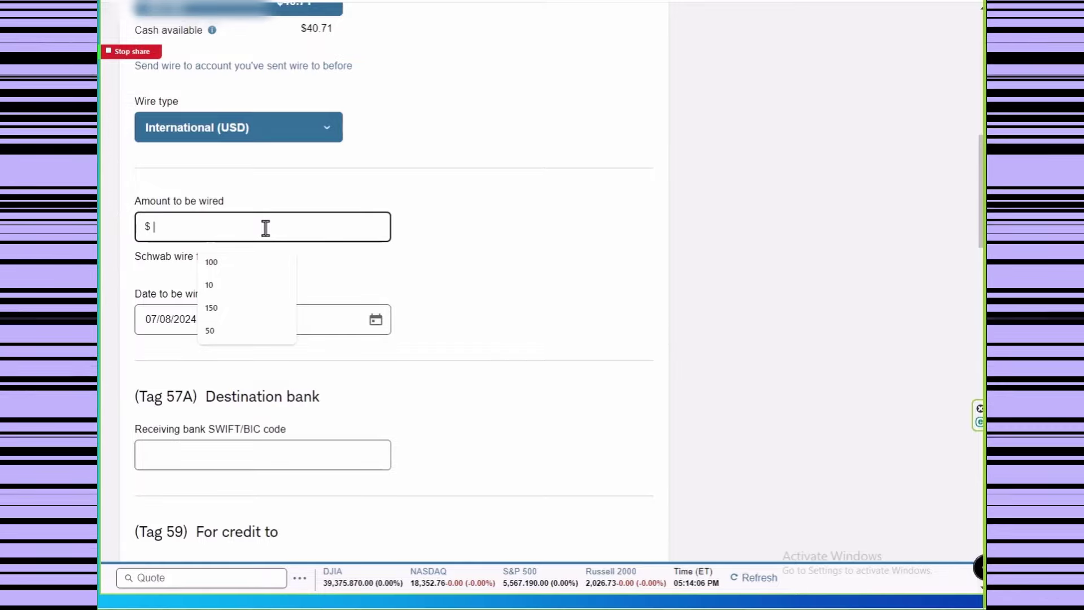
pyautogui.write('25.71')
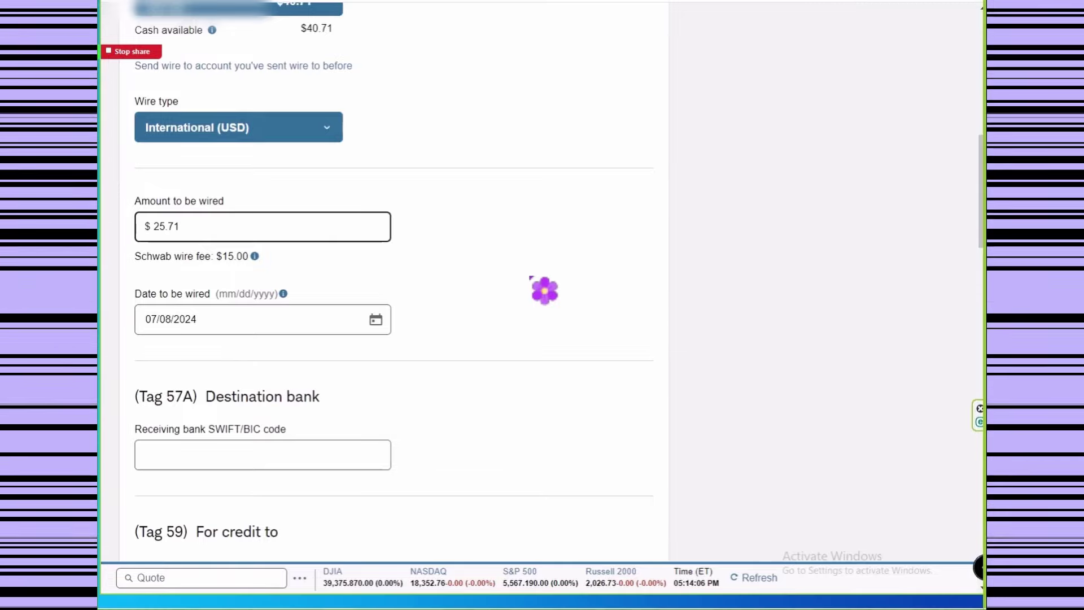
pyautogui.press('Tab')
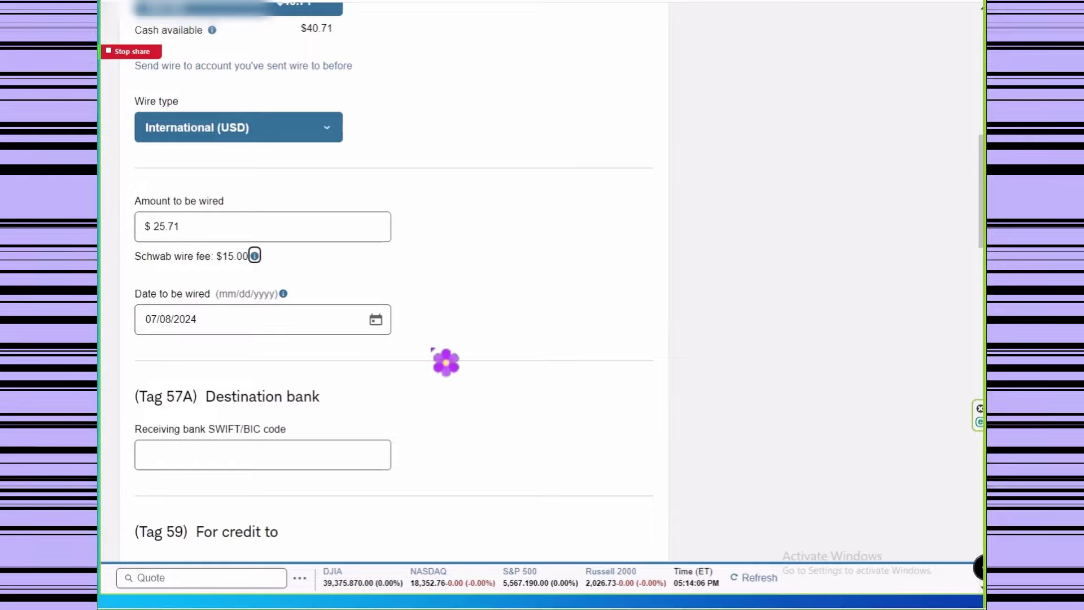
# Switch to the ABA Bank PDF and examine the beneficiary and correspondent bank details required for incoming USD SWIFT transfers, dismissing the Zoom offer
pyautogui.scroll(-1, 474, 361)
pyautogui.scroll(-1, 461, 348)
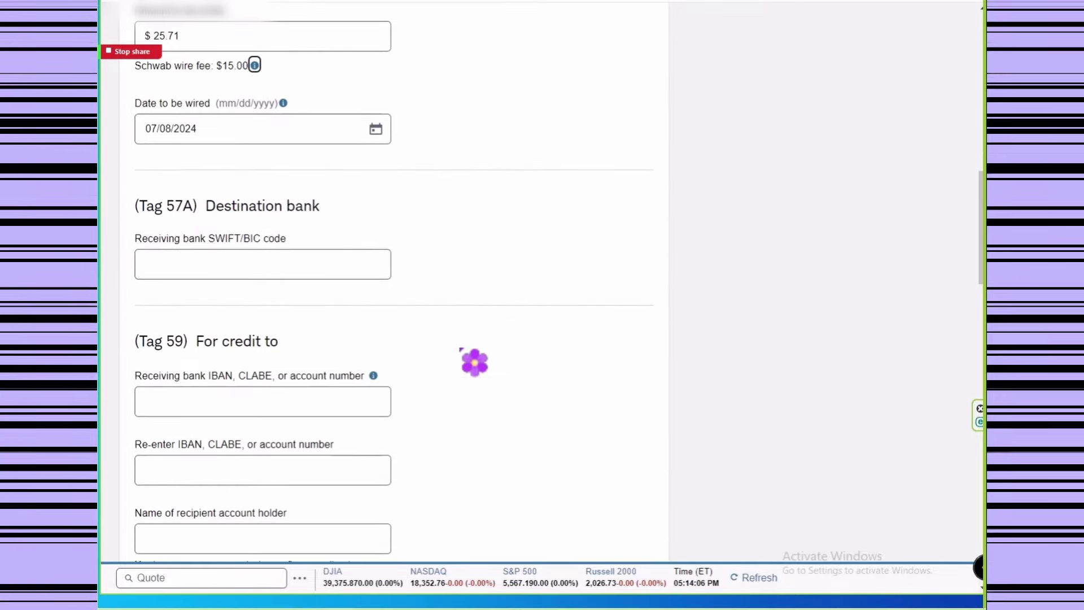
pyautogui.scroll(-1, 460, 349)
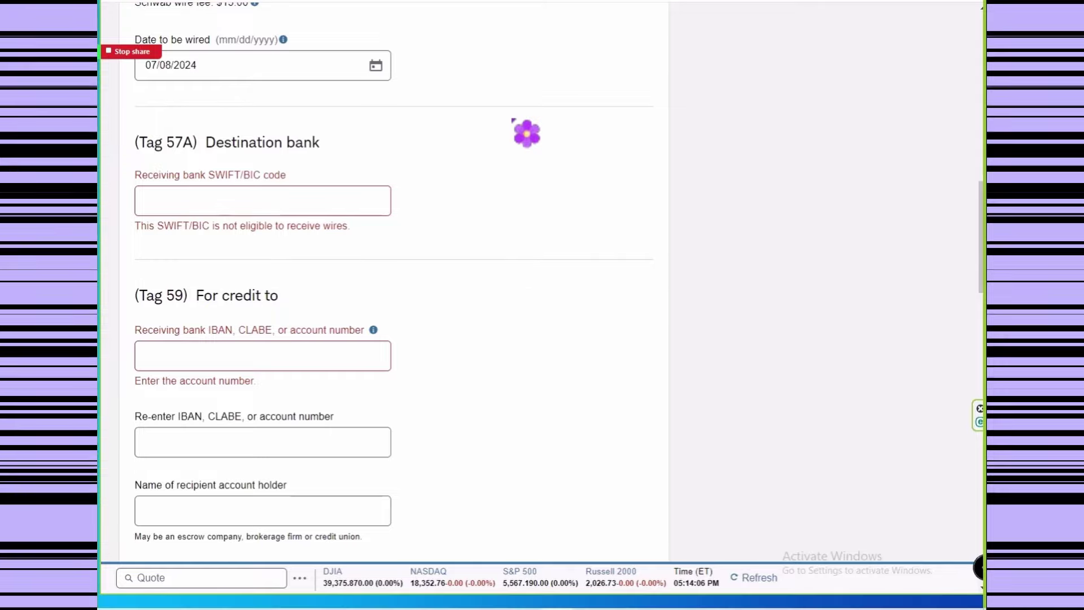
pyautogui.hotkey('ctrl', 'Tab')
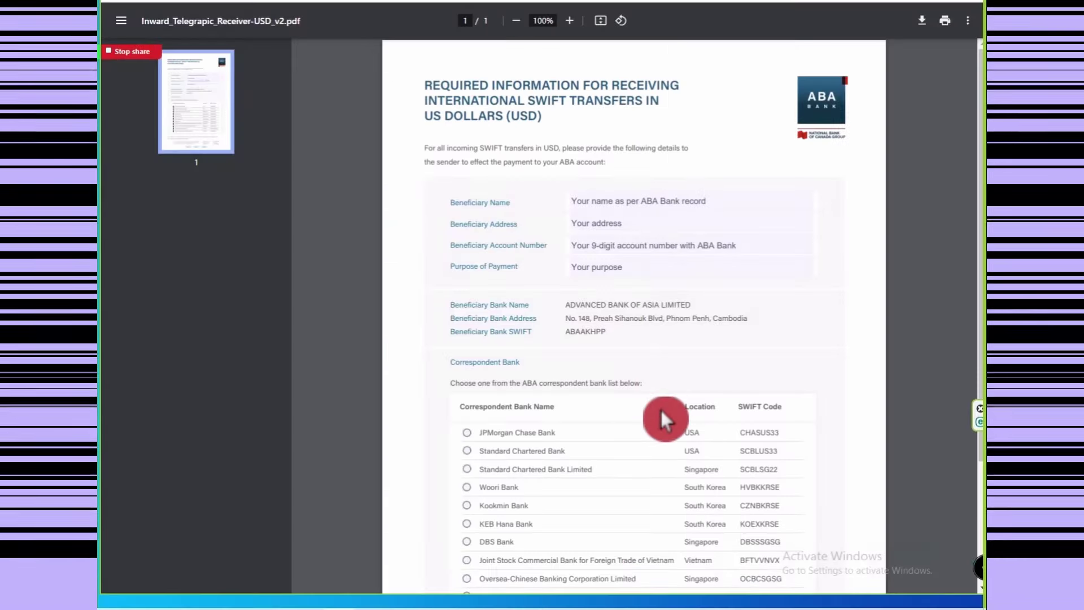
pyautogui.click(875, 72)
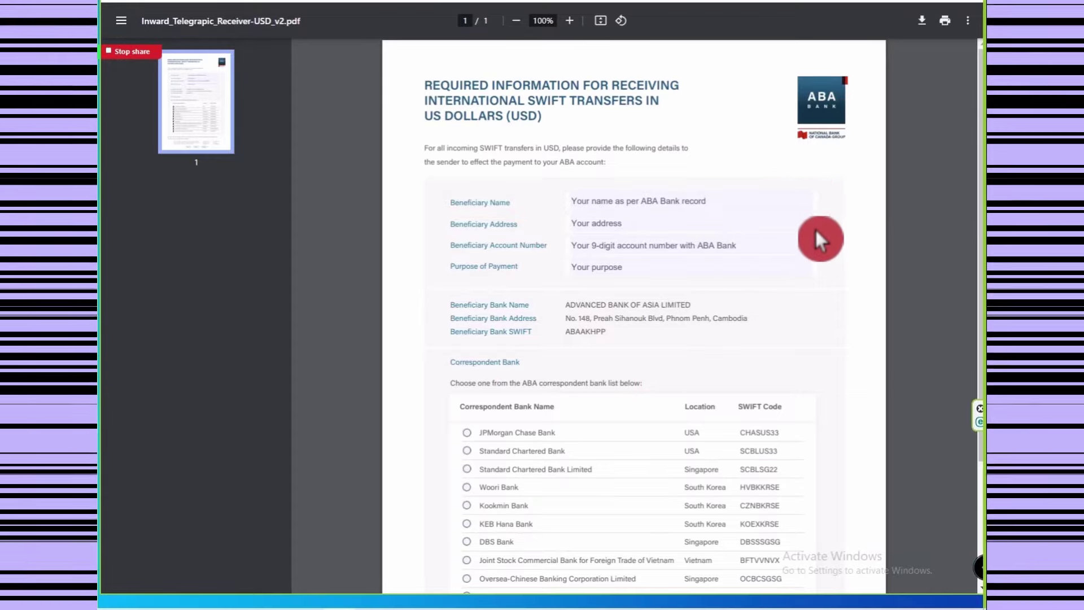
pyautogui.click(612, 260)
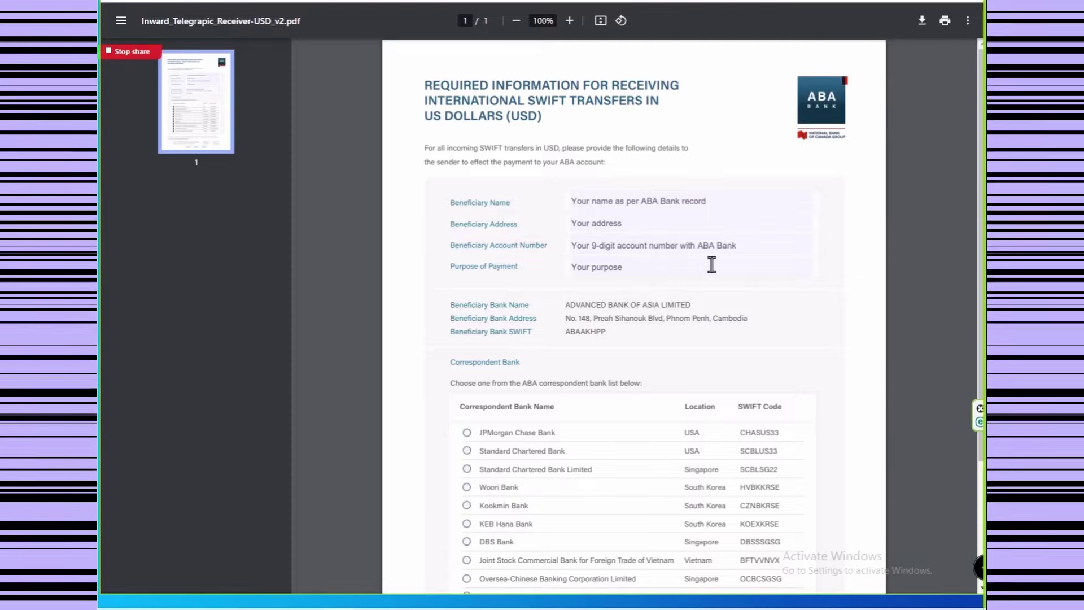
pyautogui.click(735, 288)
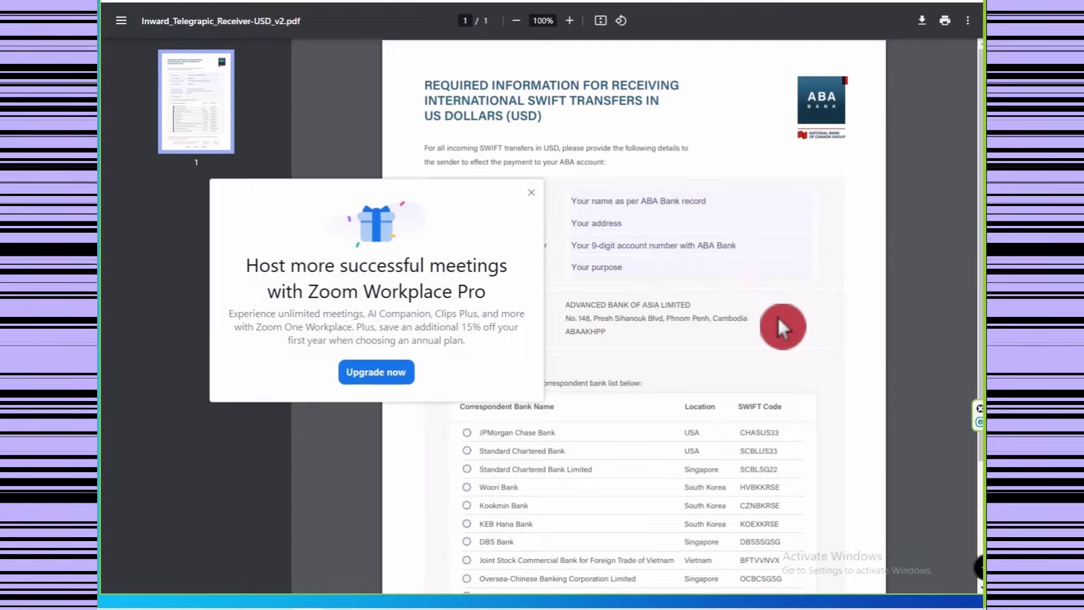
pyautogui.click(532, 193)
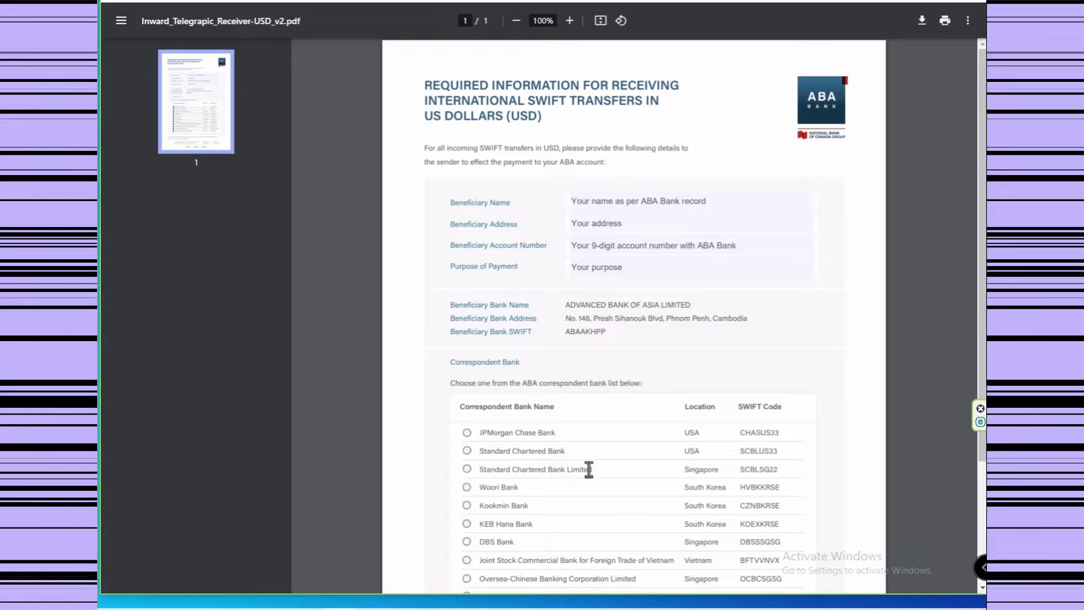
# Copy JPMorgan Chase Bank's SWIFT code CHASUS33 from the PDF and enter it as the receiving bank SWIFT/BIC code in the wire form
pyautogui.click(669, 469)
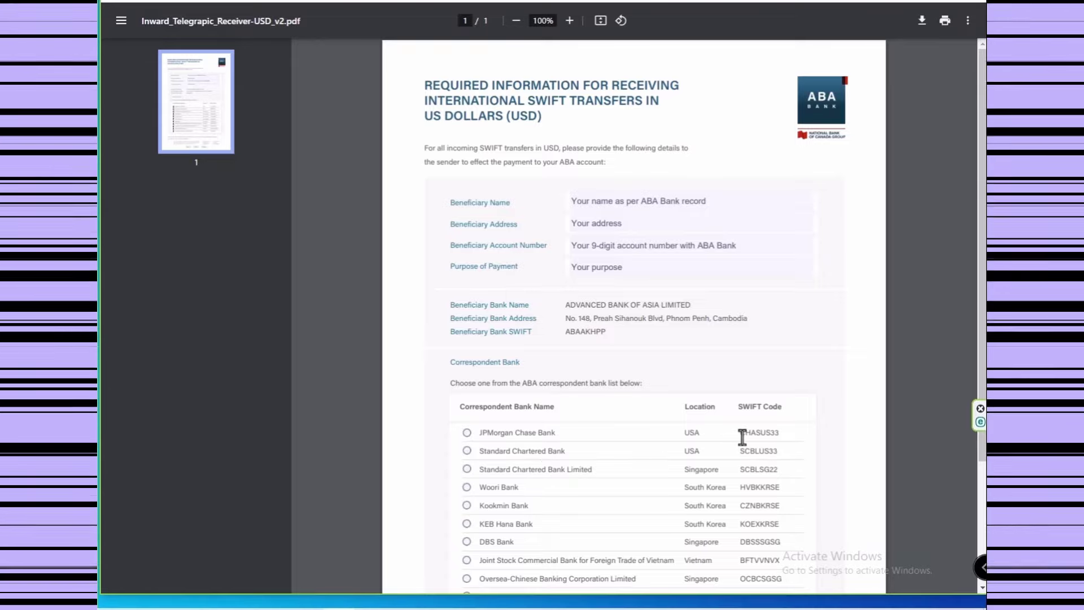
pyautogui.moveTo(742, 437); pyautogui.dragTo(781, 436)
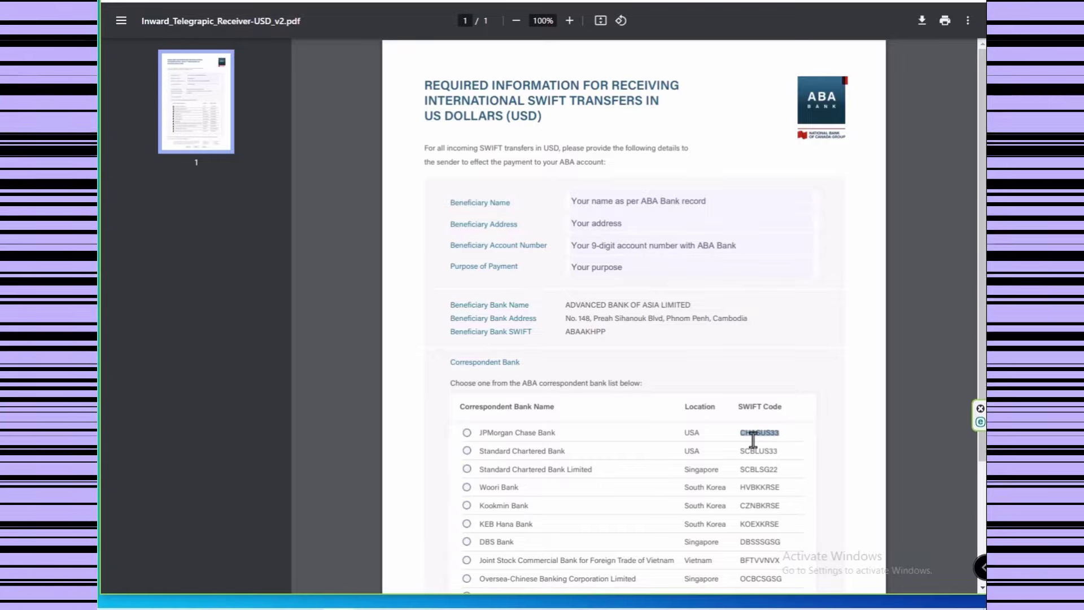
pyautogui.rightClick(755, 433)
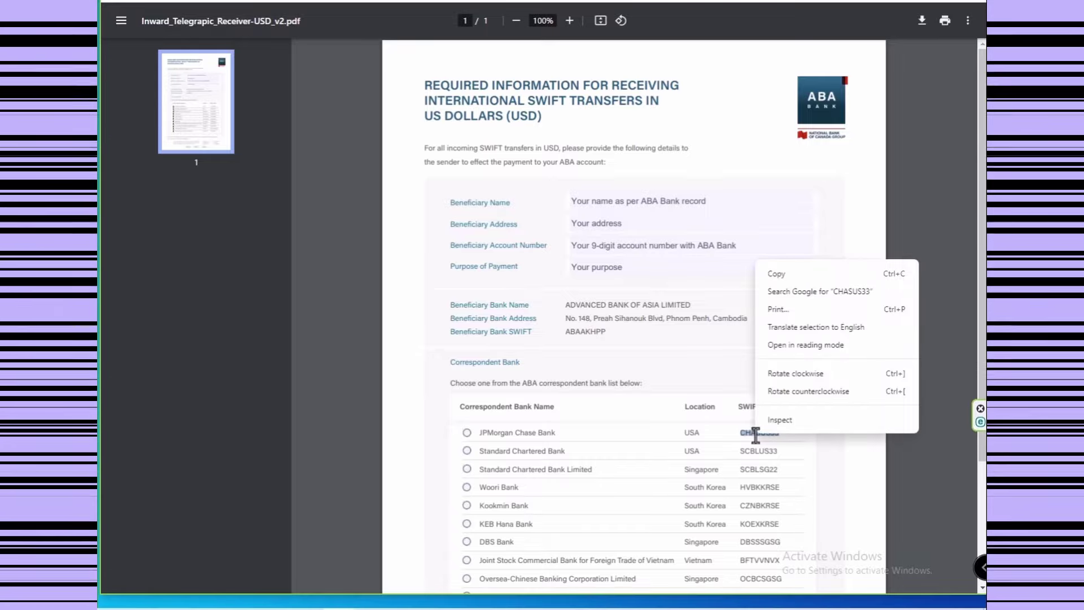
pyautogui.click(780, 274)
pyautogui.hotkey('alt', 'Tab')
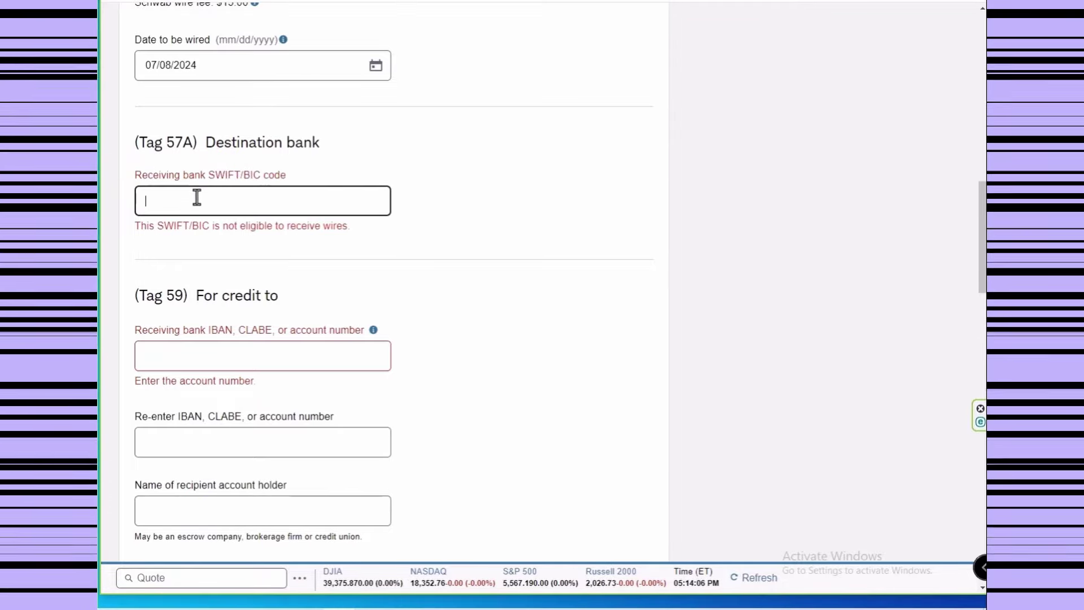
pyautogui.hotkey('ctrl', 'v')
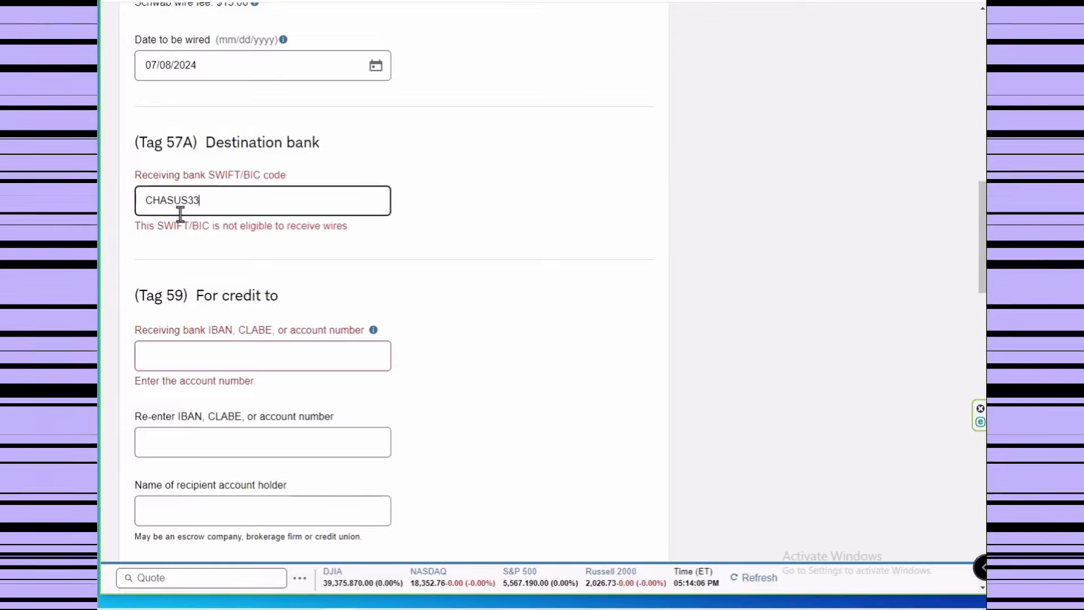
pyautogui.scroll(-1, 473, 325)
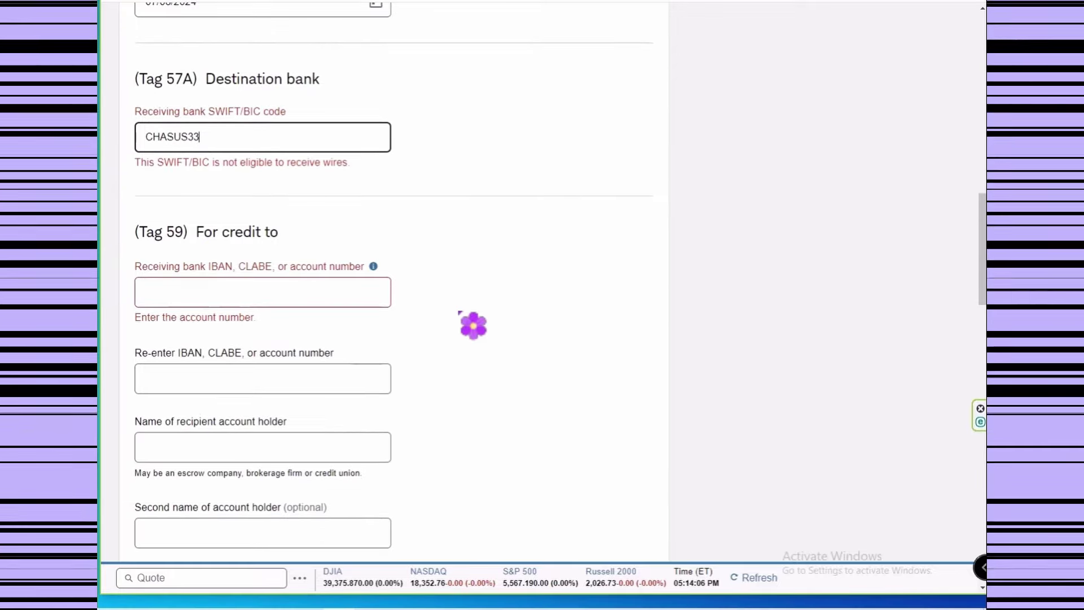
pyautogui.scroll(1, 339, 271)
pyautogui.click(215, 232)
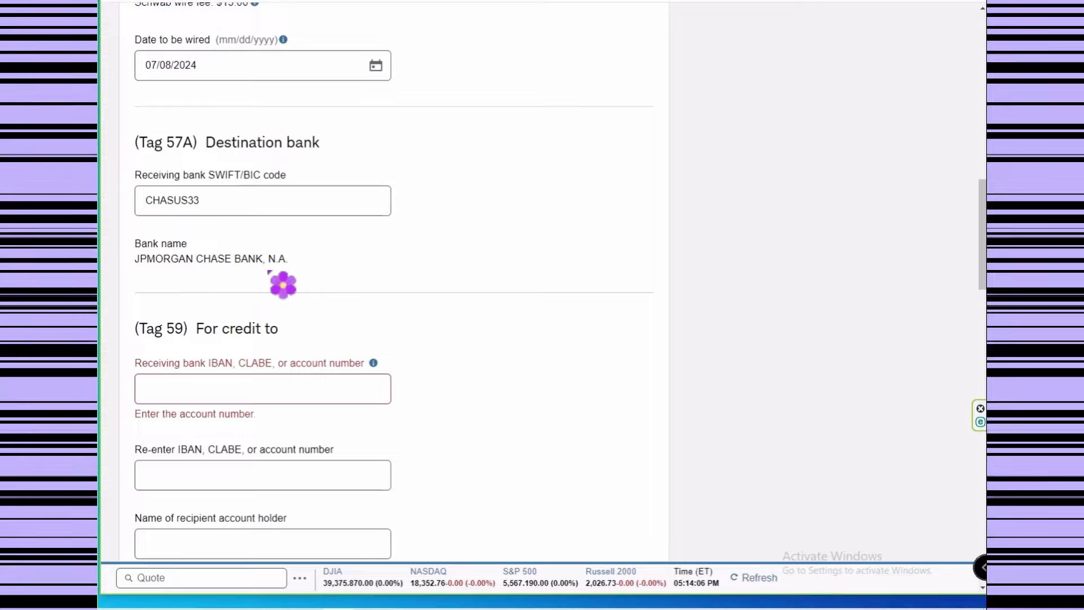
# Consult the beneficiary bank details in the ABA Bank PDF and review the recipient account fields in the wire form's "For credit to" section
pyautogui.hotkey('alt', 'Tab')
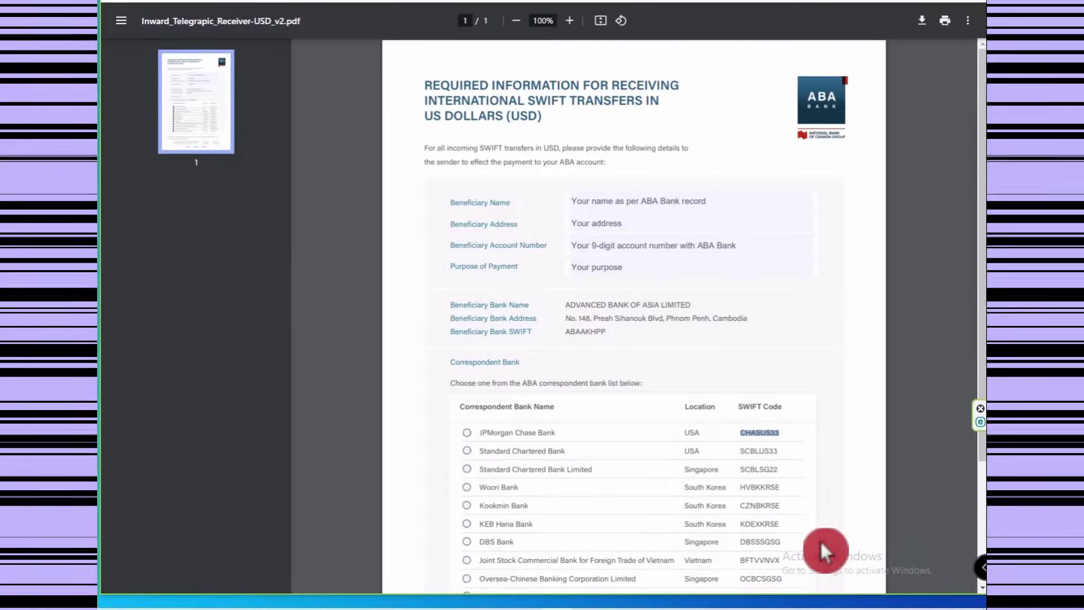
pyautogui.rightClick(756, 434)
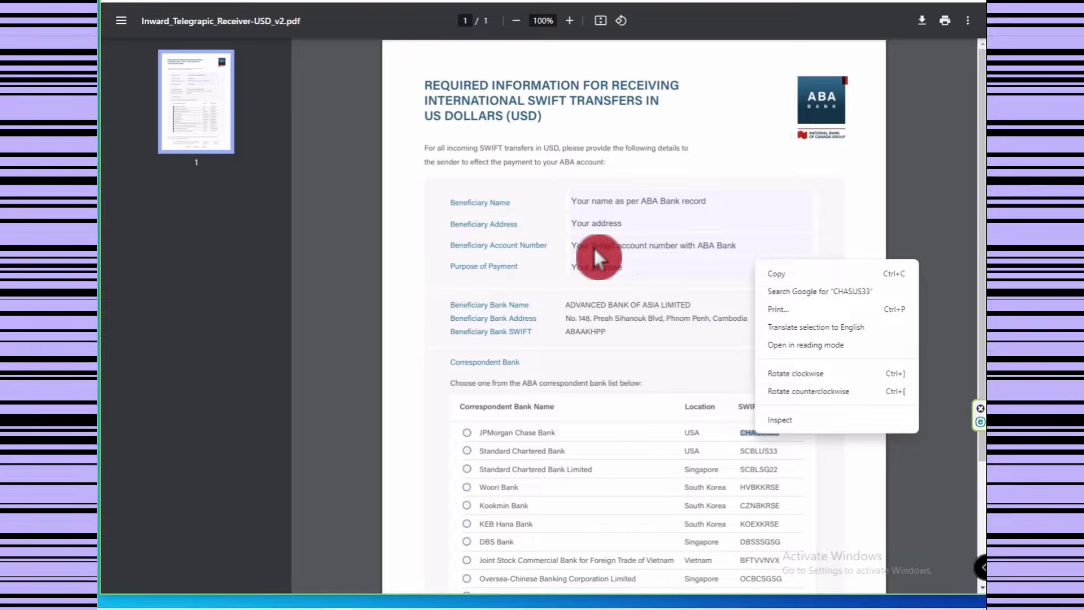
pyautogui.hotkey('alt', 'Tab')
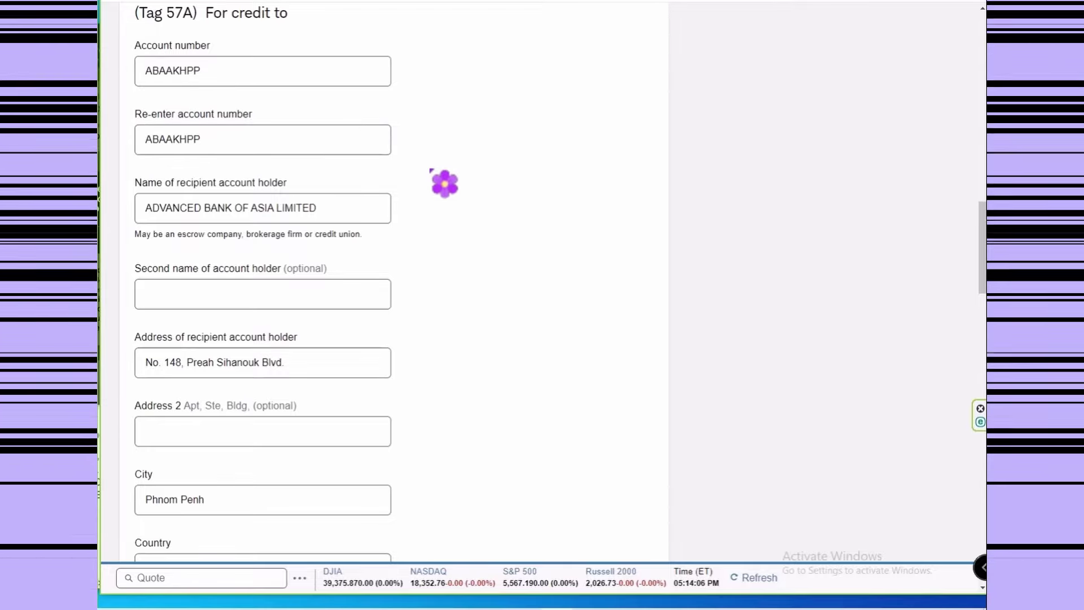
pyautogui.scroll(3, 426, 167)
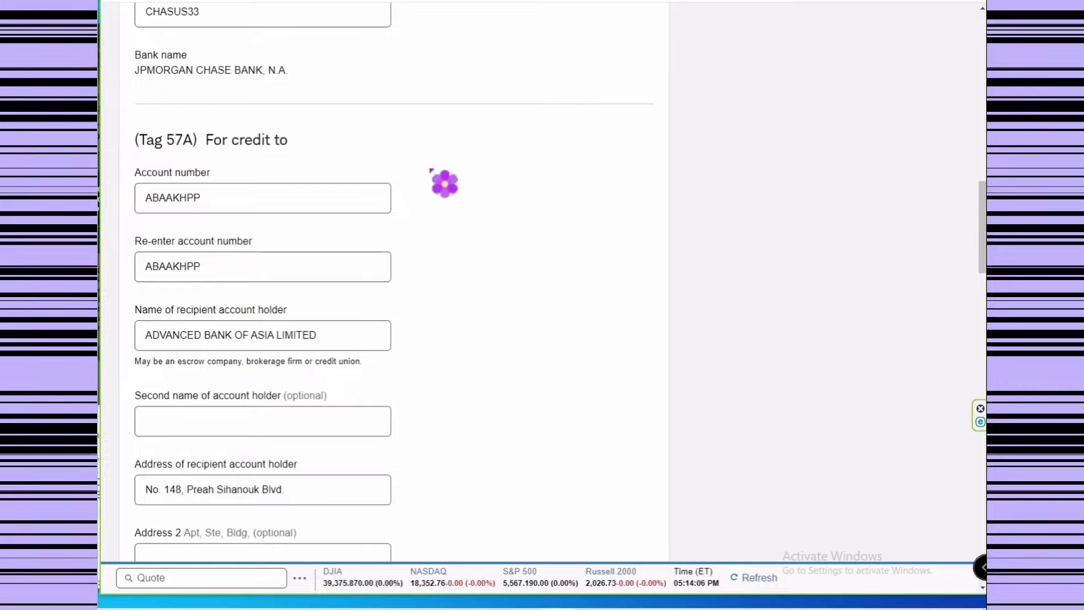
pyautogui.scroll(-2, 430, 169)
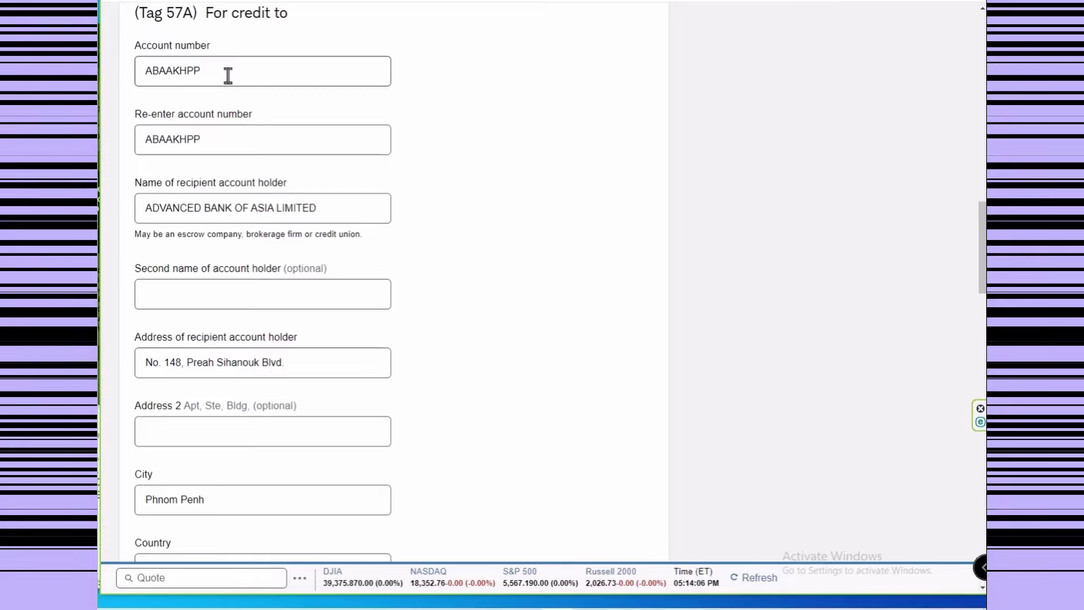
# Check the recipient account details in the Tag 57A "For credit to" section, and examine the further credit instructions and Tag 59 fields
pyautogui.click(244, 123)
pyautogui.click(257, 202)
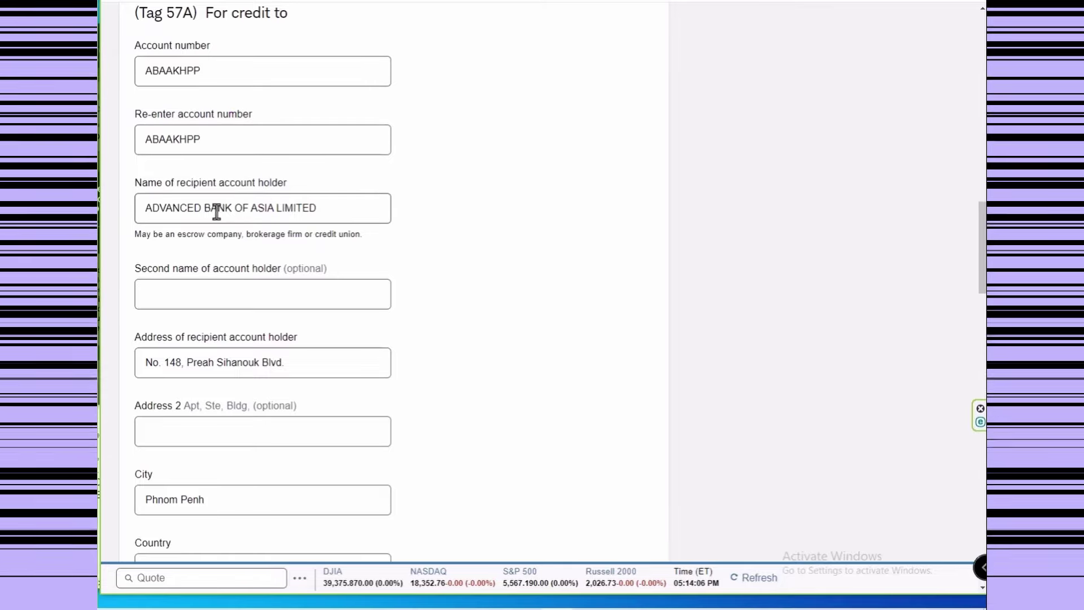
pyautogui.click(359, 355)
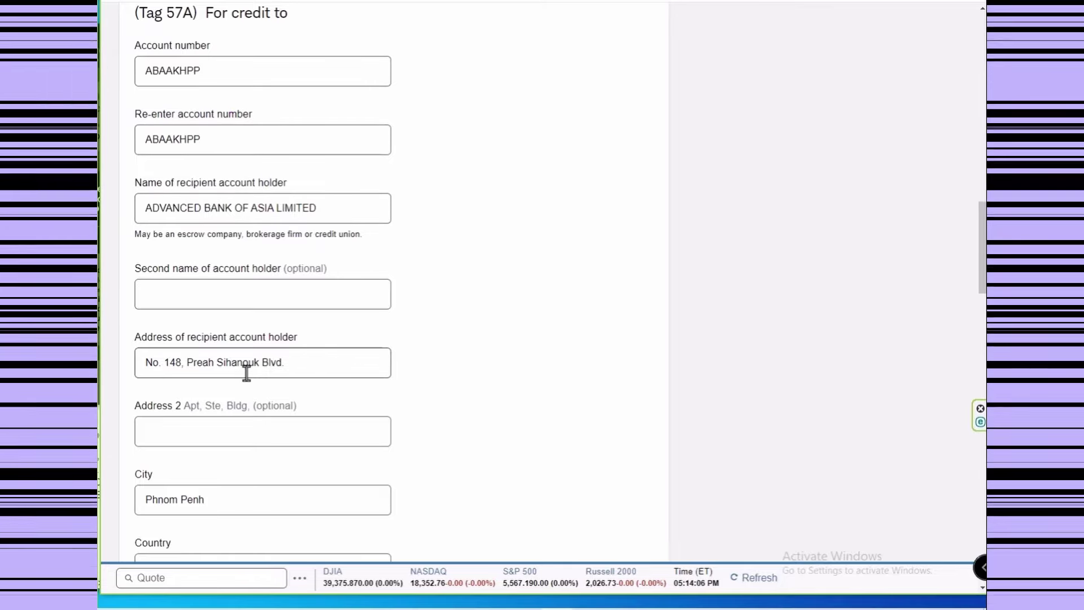
pyautogui.click(289, 424)
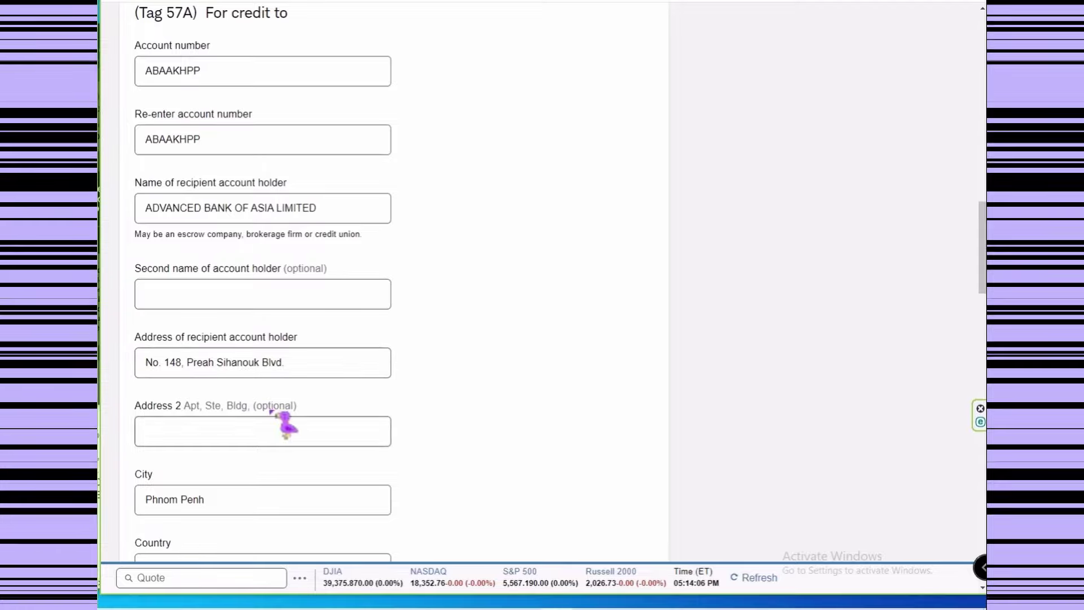
pyautogui.scroll(-3, 294, 416)
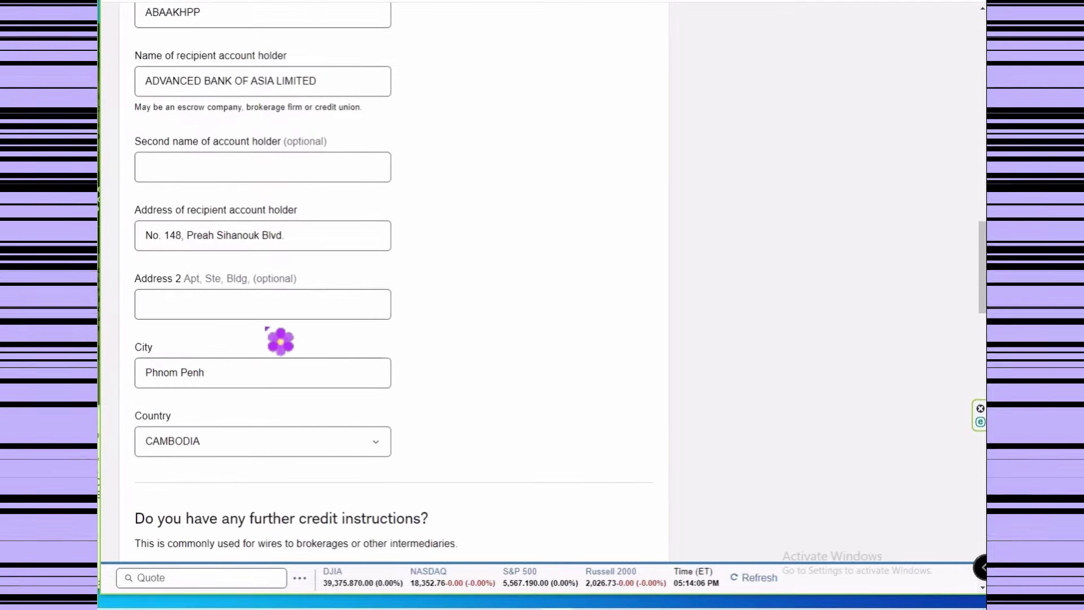
pyautogui.click(754, 2)
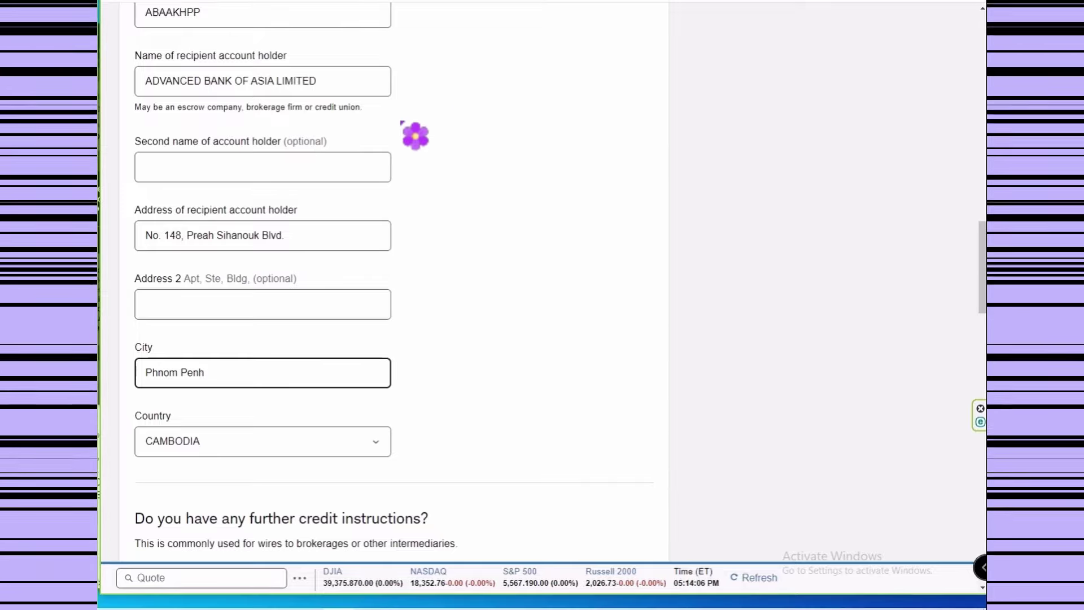
pyautogui.scroll(-2, 509, 348)
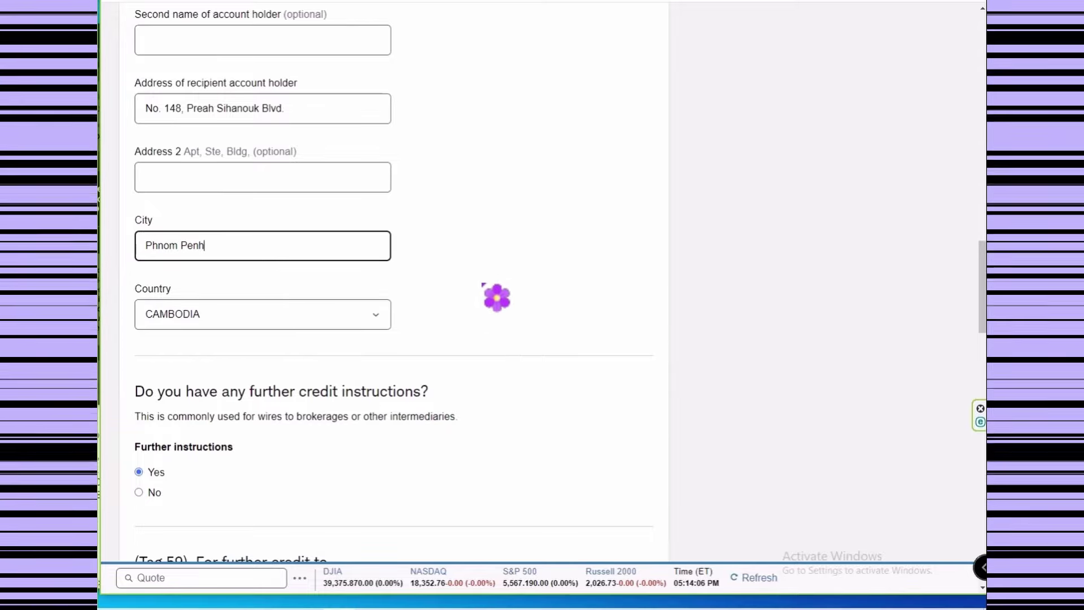
pyautogui.scroll(-4, 483, 288)
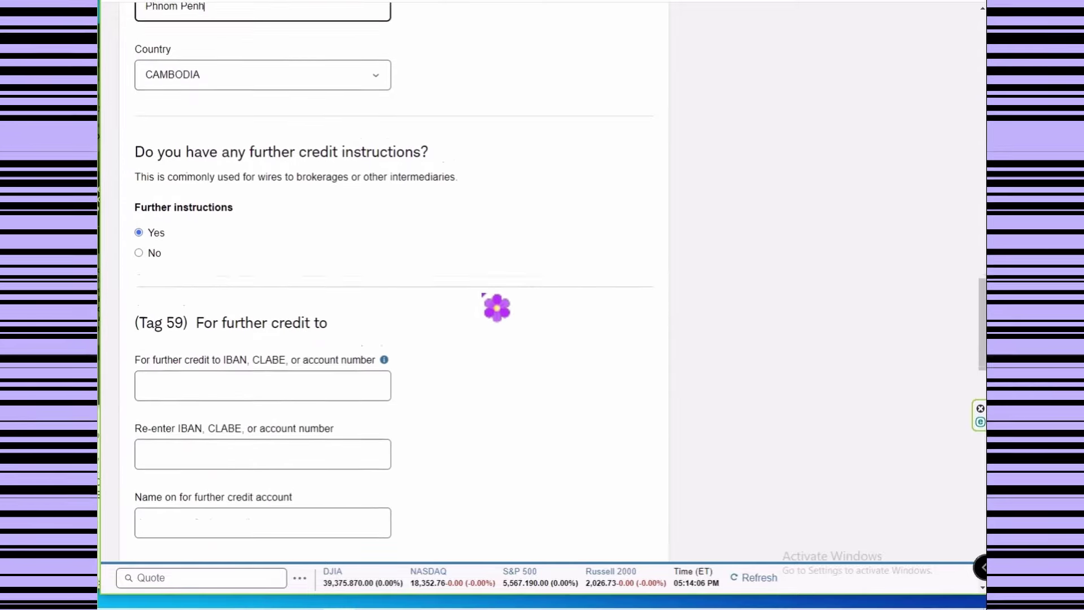
pyautogui.scroll(-2, 483, 293)
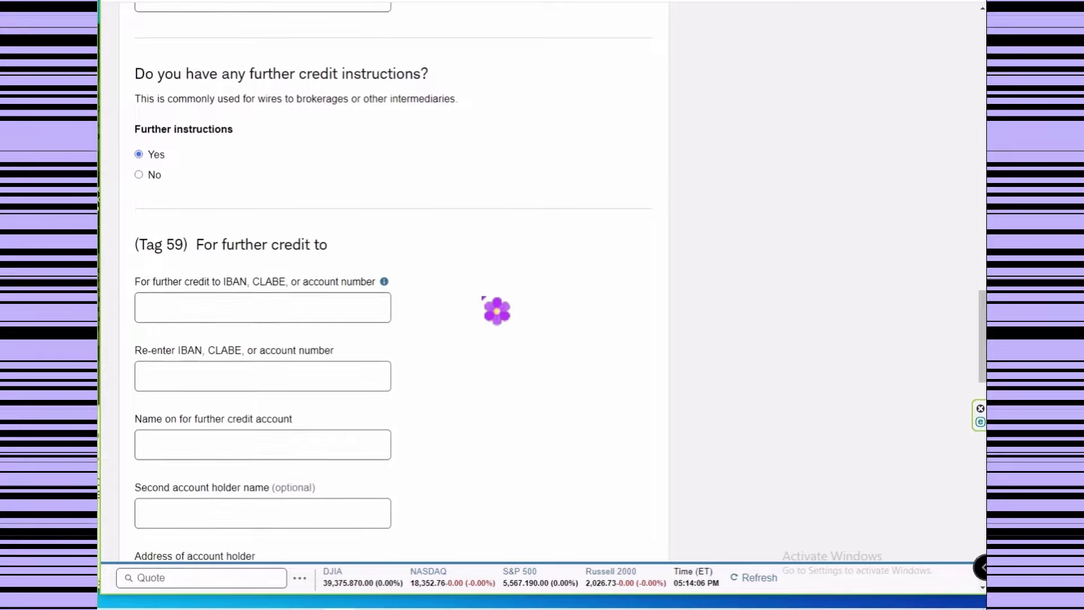